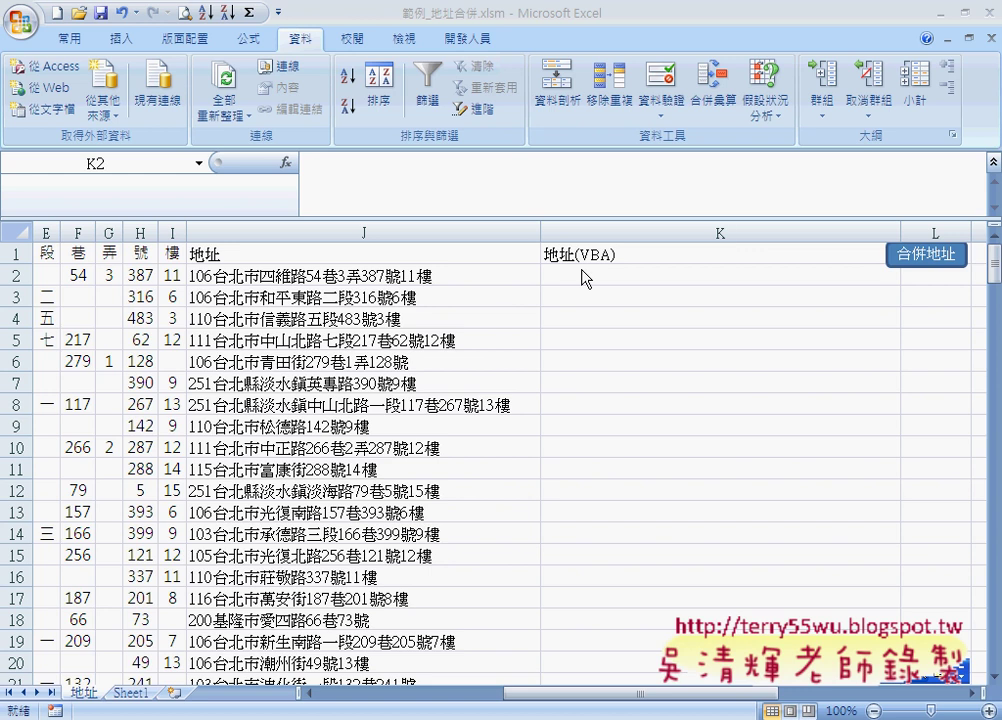
Compare the 地址 and 地址(VBA) headers, then run the 合併地址 macro to fill column K
click(446, 253)
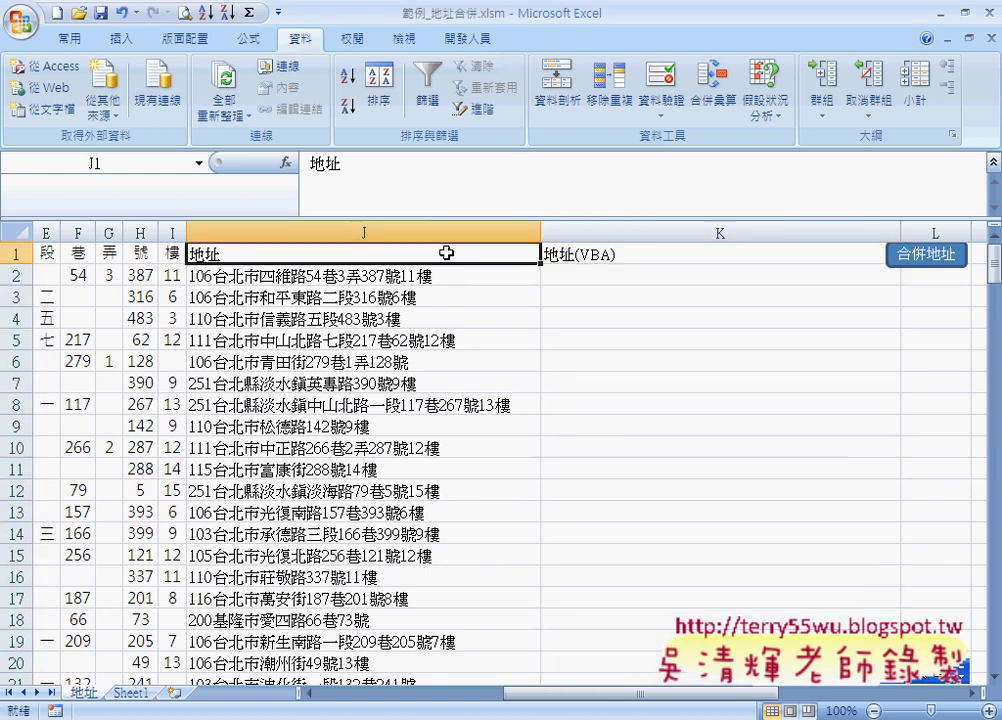
click(654, 254)
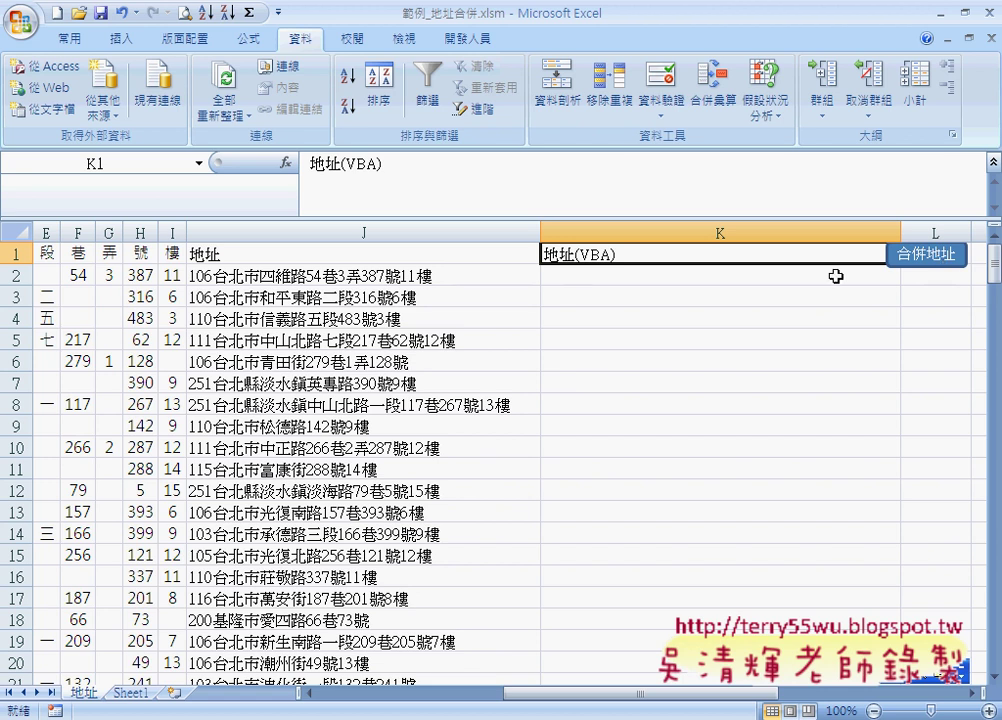
click(905, 253)
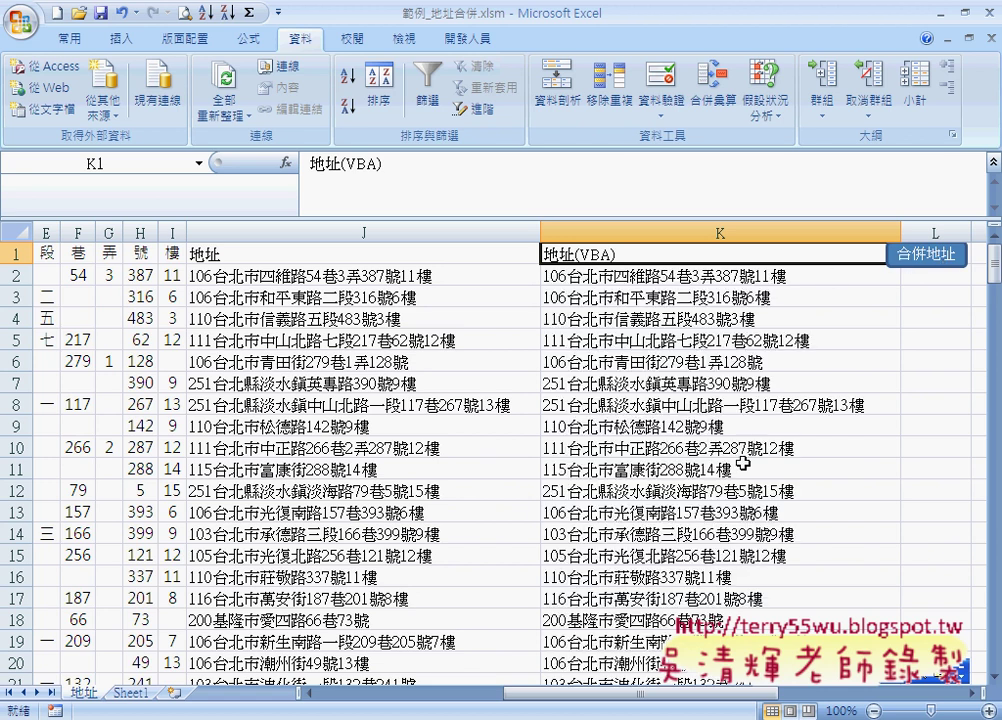
click(745, 280)
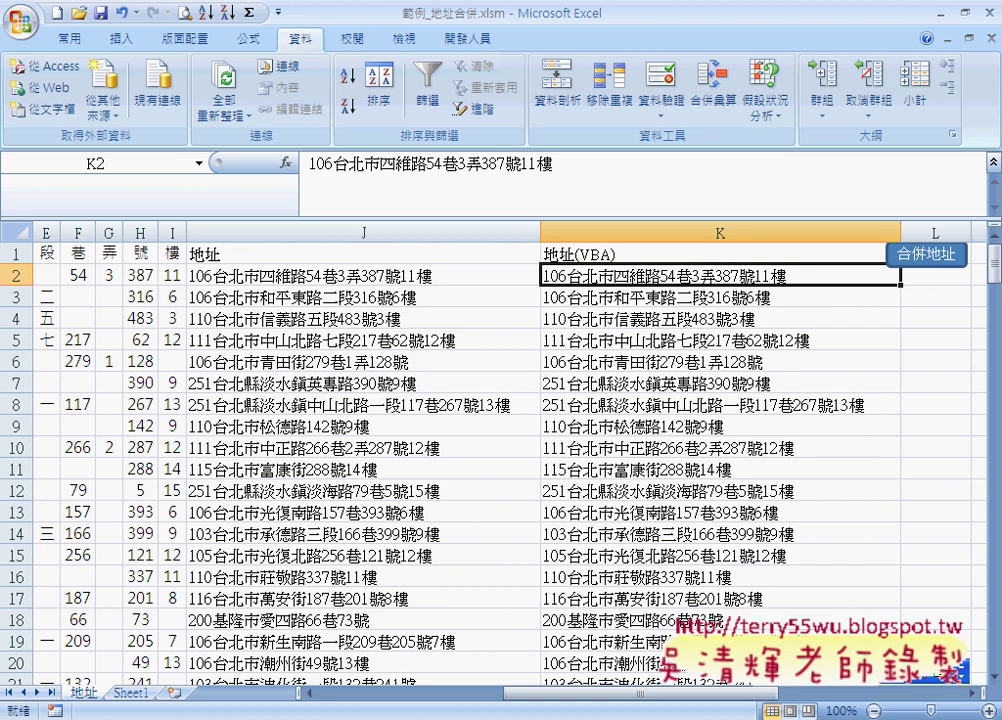
In PowerPoint, move from slide 29 to slide 33 showing the 地址 macro code
click(610, 707)
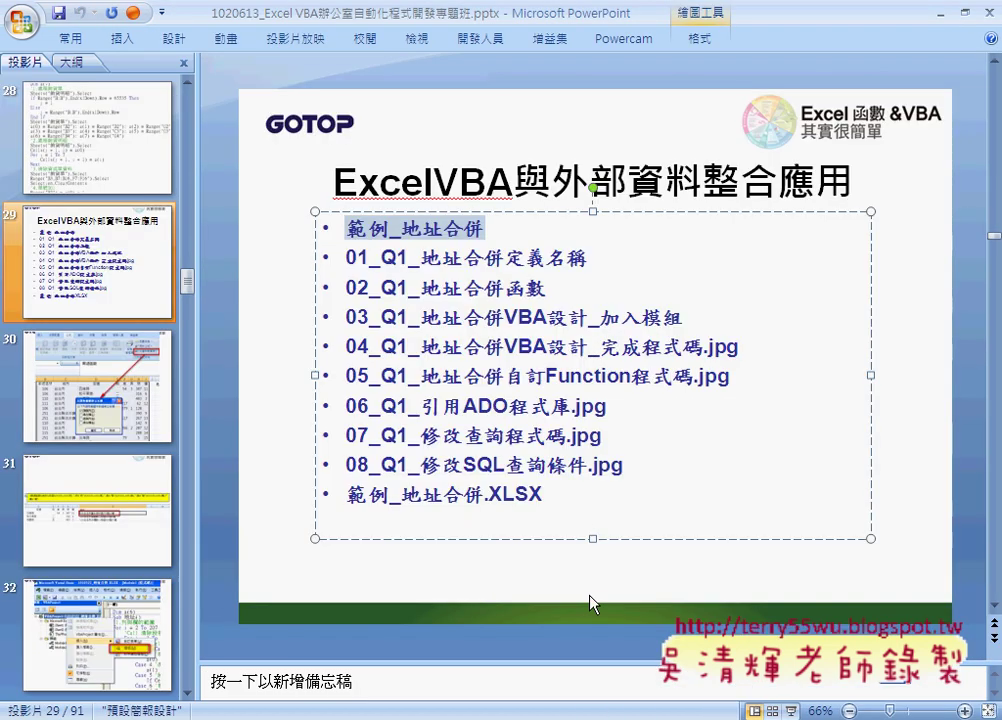
scroll(593, 545, down, 2)
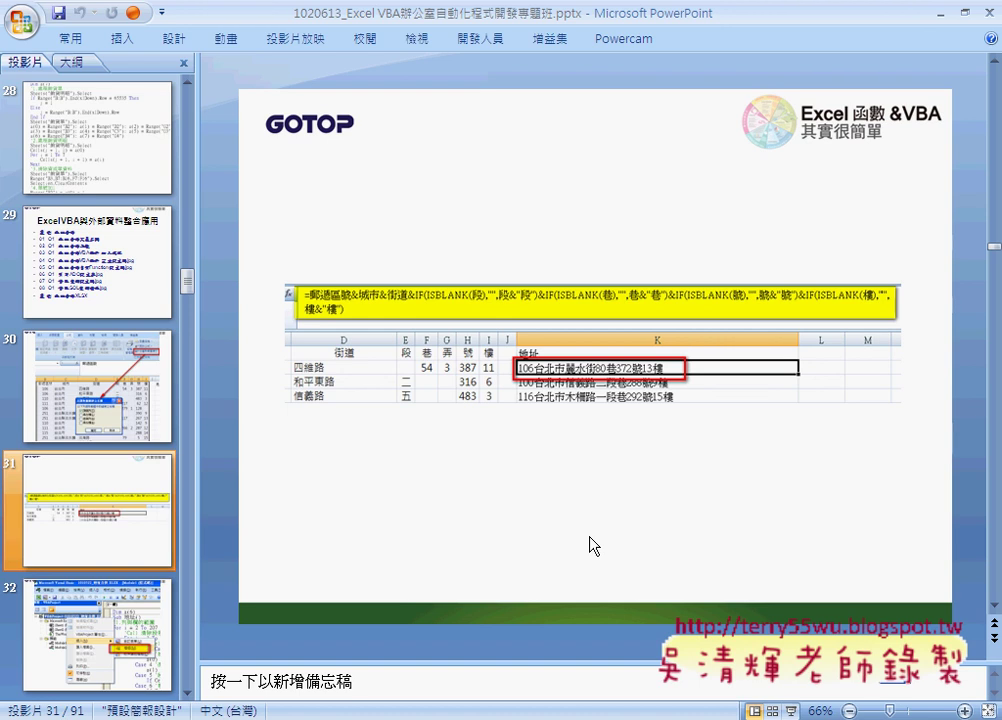
scroll(593, 545, down, 1)
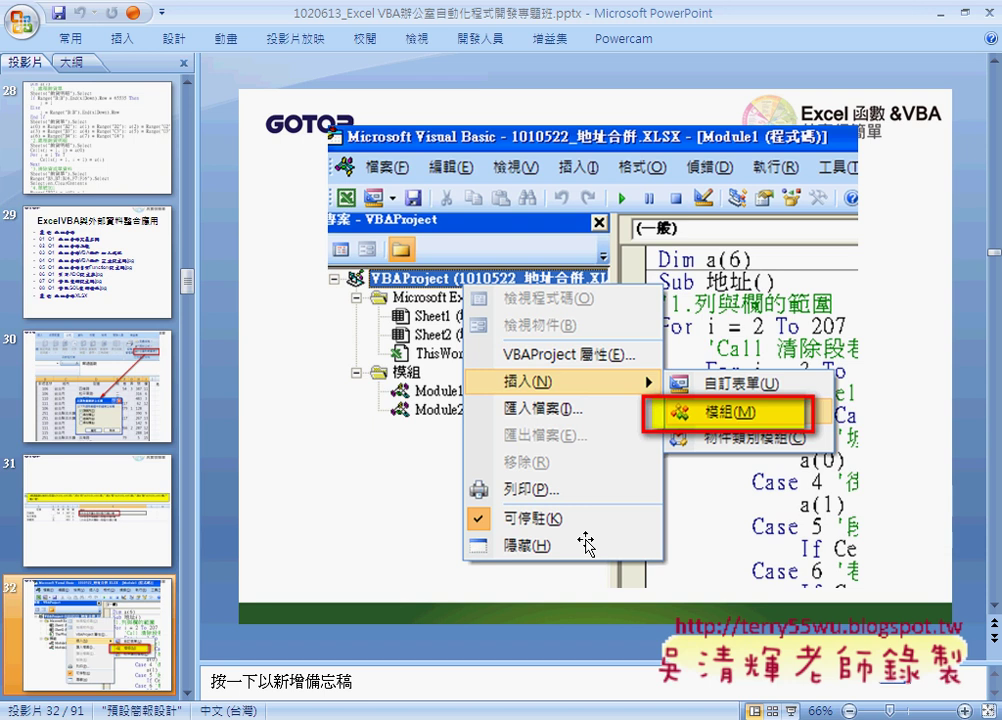
scroll(586, 545, down, 1)
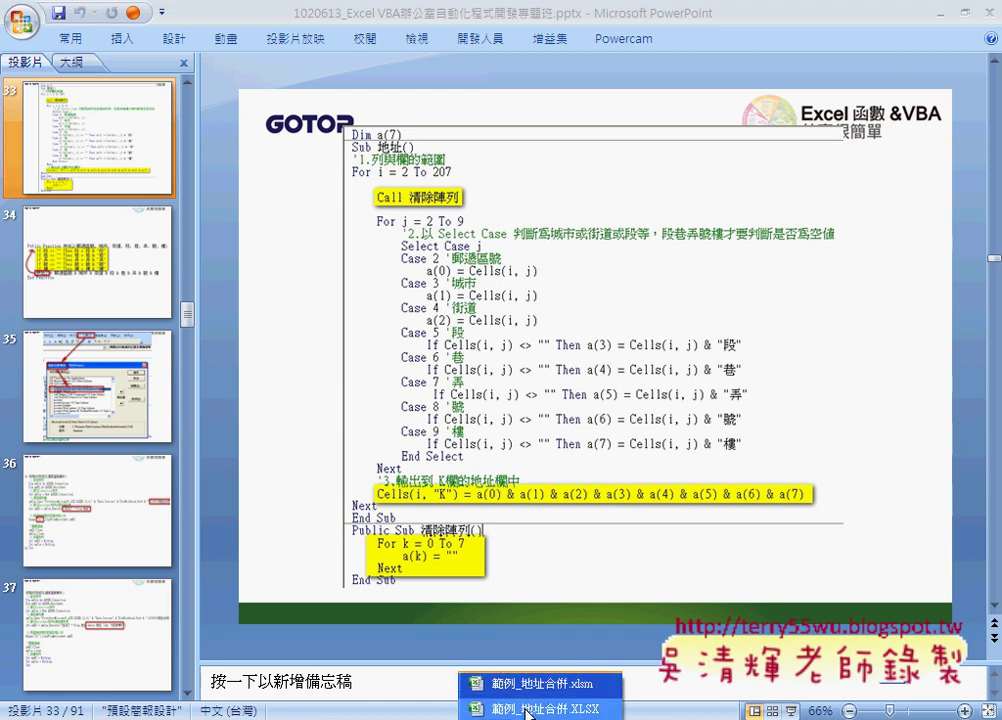
Switch back to the 範例_地址合併.xlsm workbook in Excel
click(530, 709)
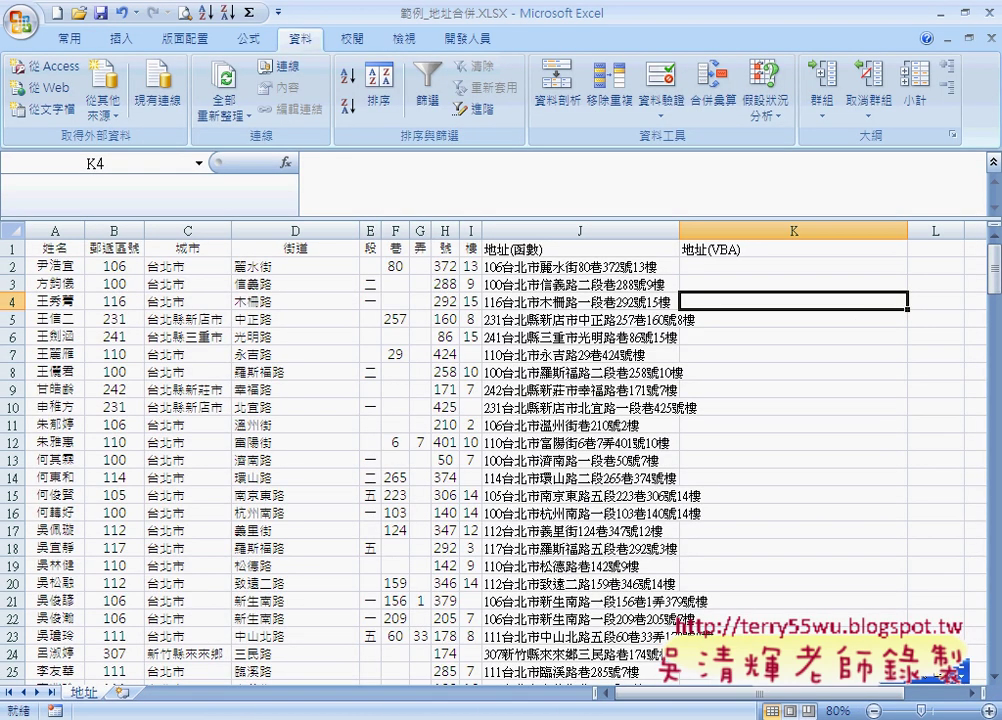
click(530, 719)
click(530, 686)
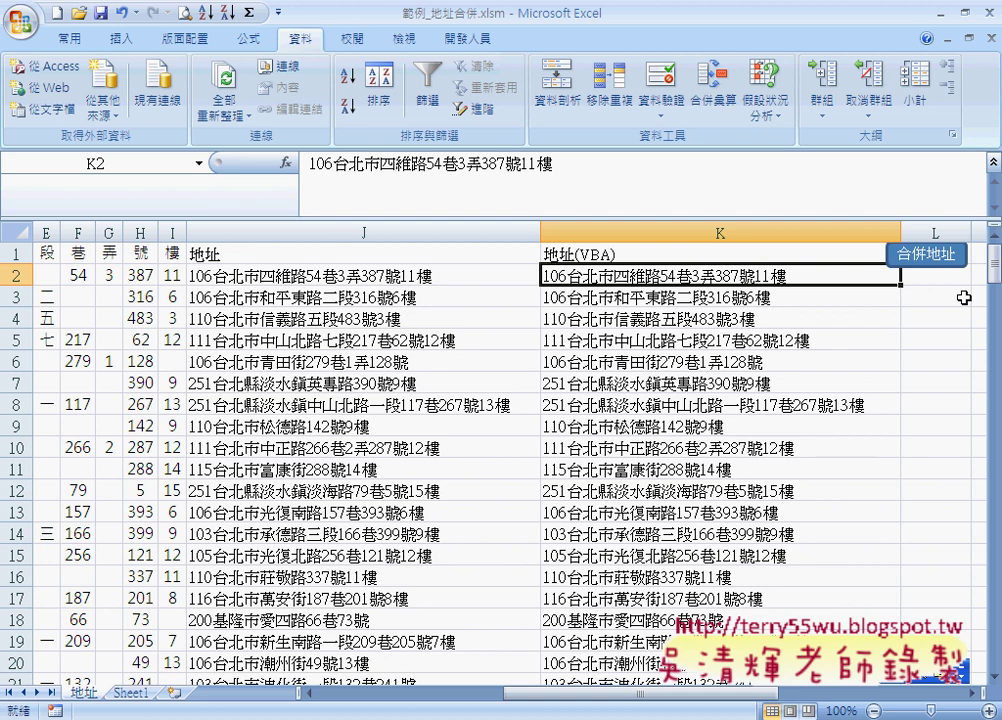
Select the merged addresses in column K from K2 down and delete them
key(ctrl+shift+Down)
key(Delete)
key(ctrl+BackSpace)
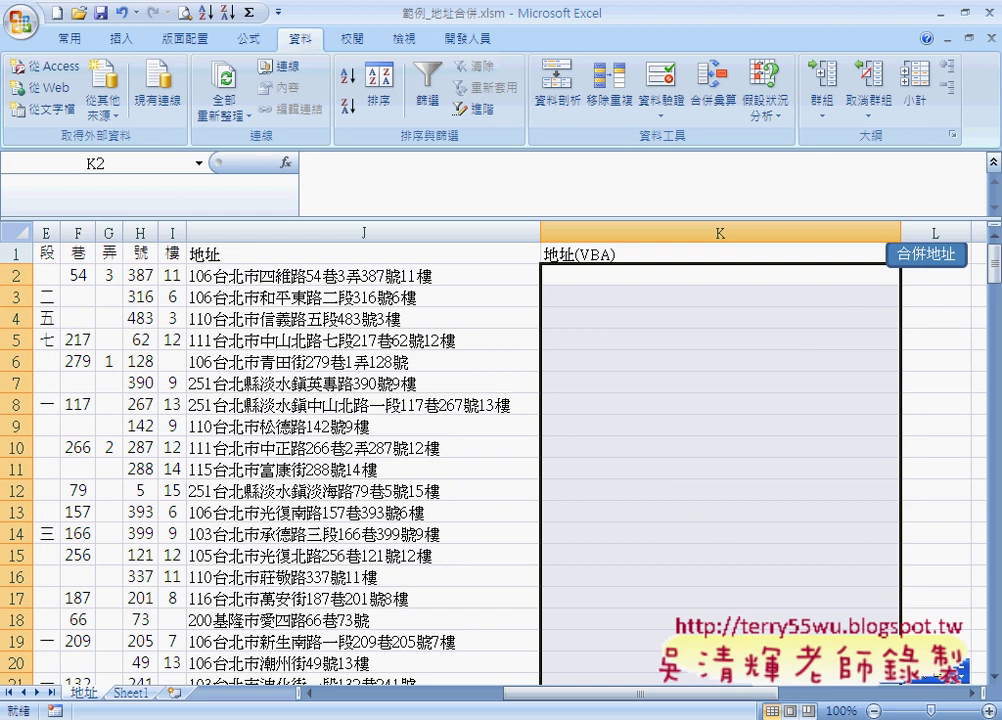
click(540, 718)
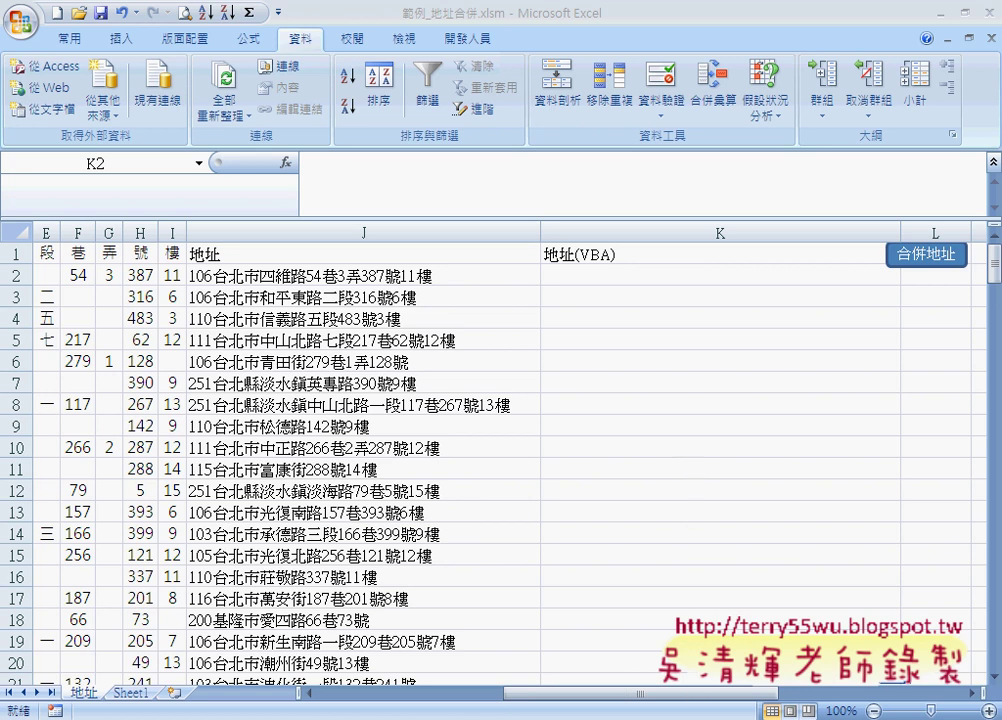
In a new Firefox tab, go to goo.gl/omjw8 to open the EXCEL_VBA範例補充資料 folder
key(alt+Tab)
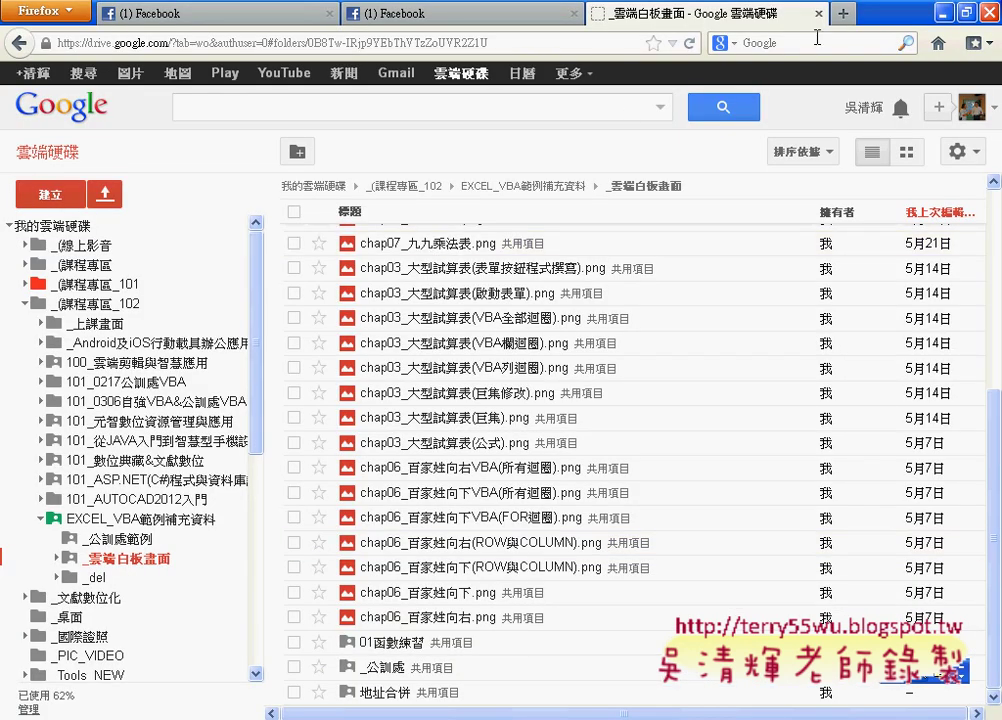
click(842, 16)
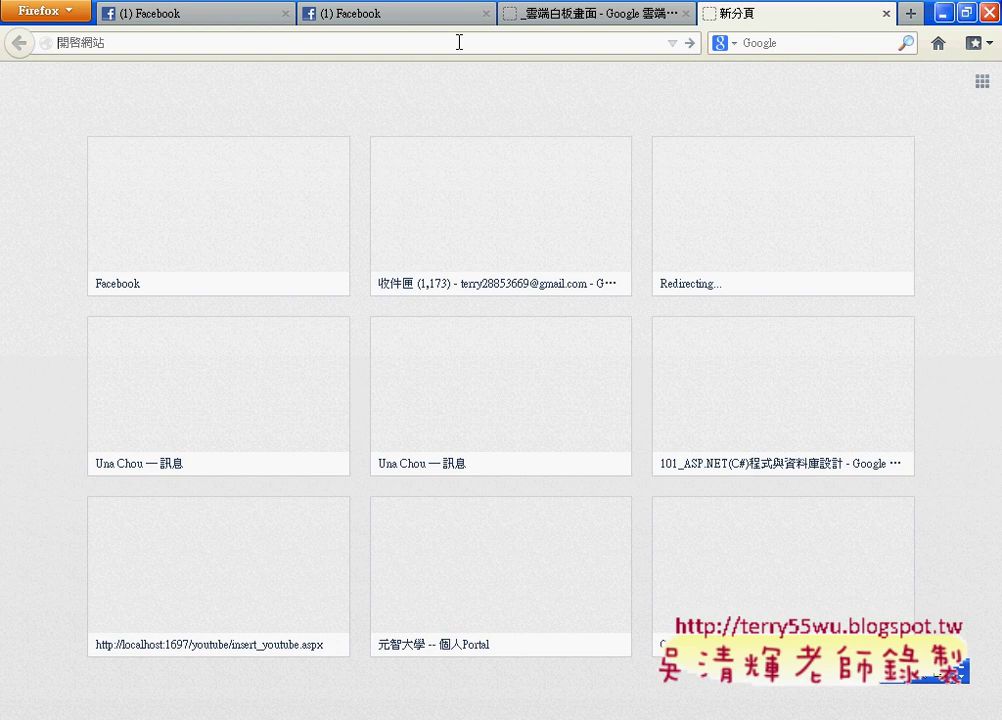
text(r)
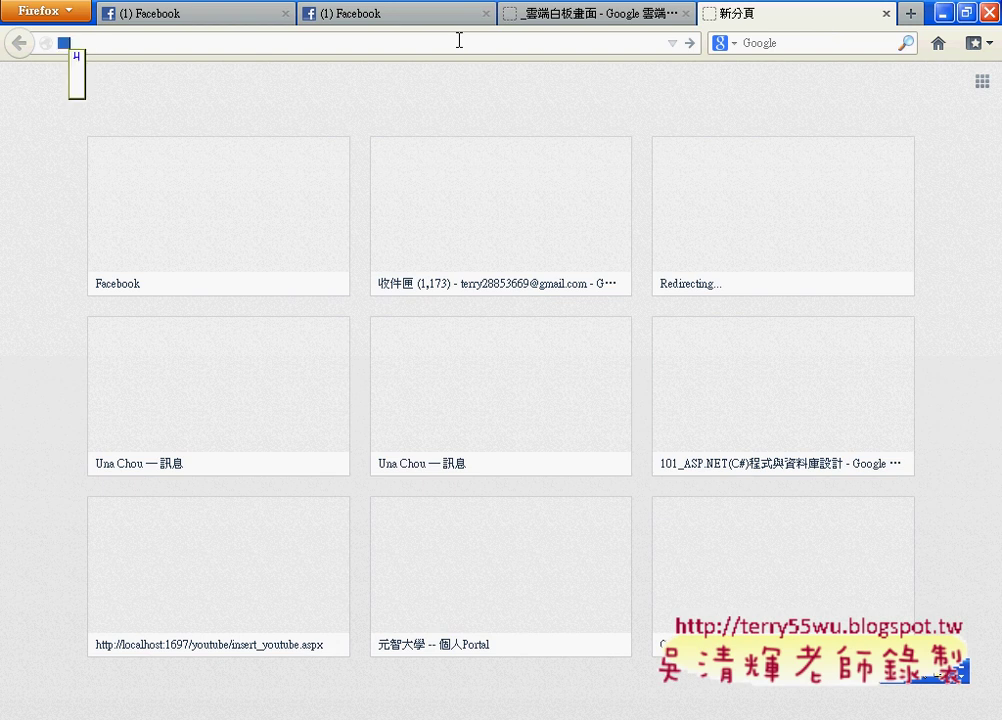
key(BackSpace)
text(goo.)
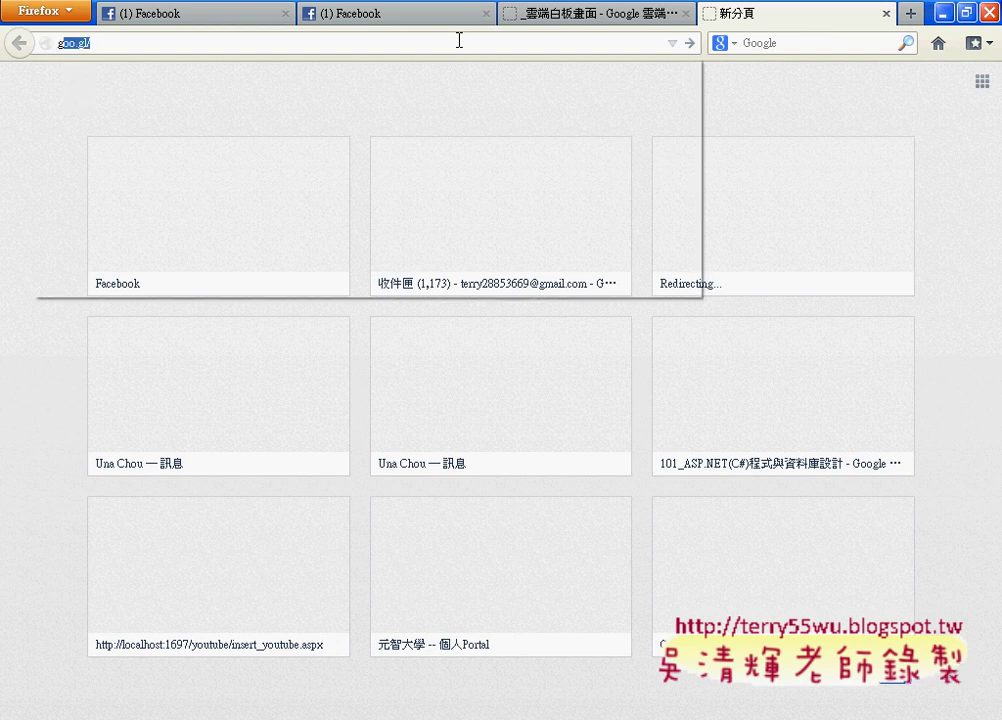
text(gl)
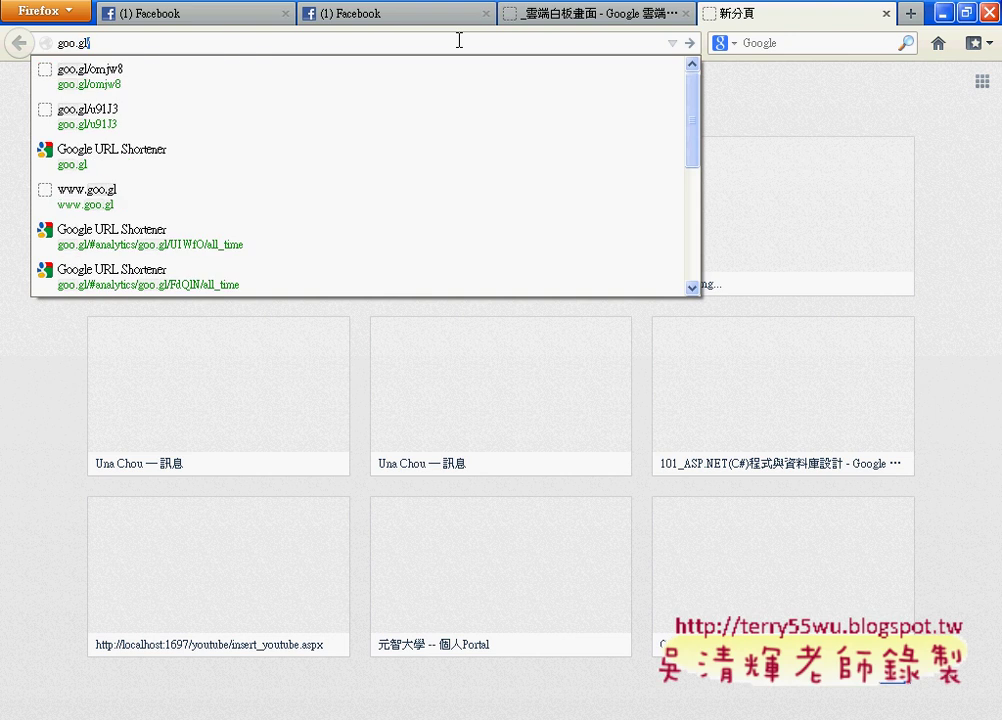
text(/o)
text(mjw8)
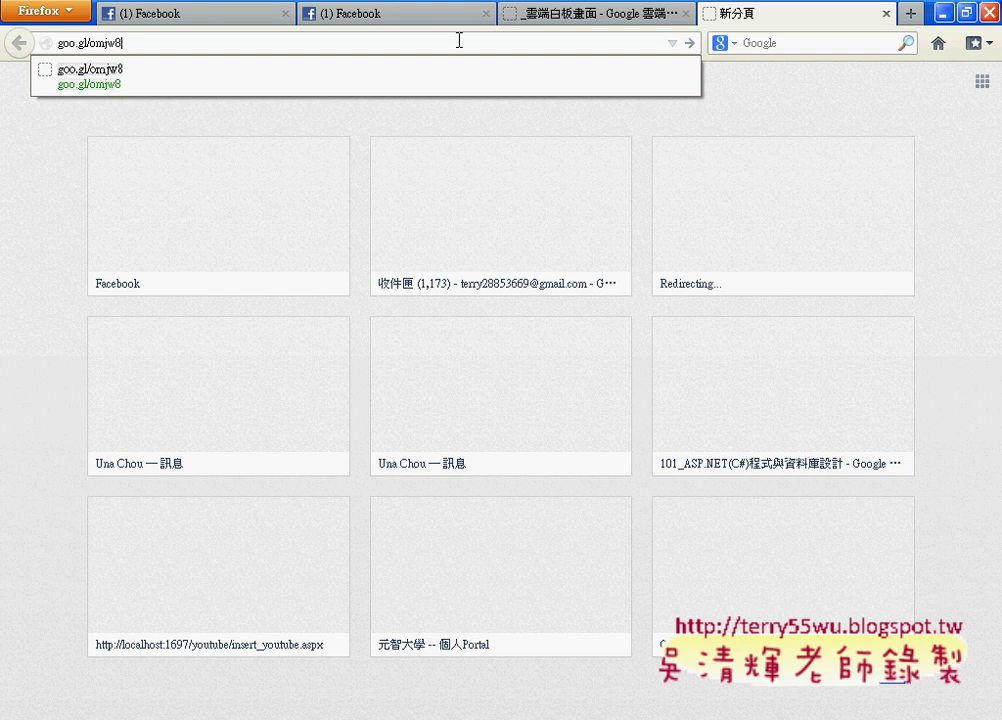
key(Return)
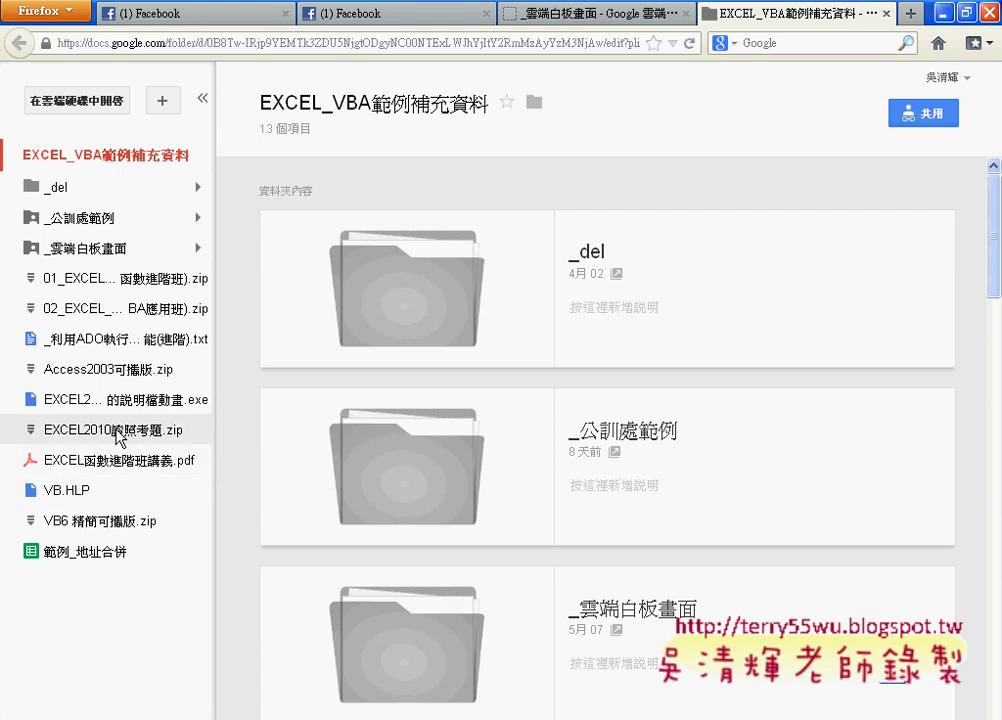
drag(200, 442, 184, 426)
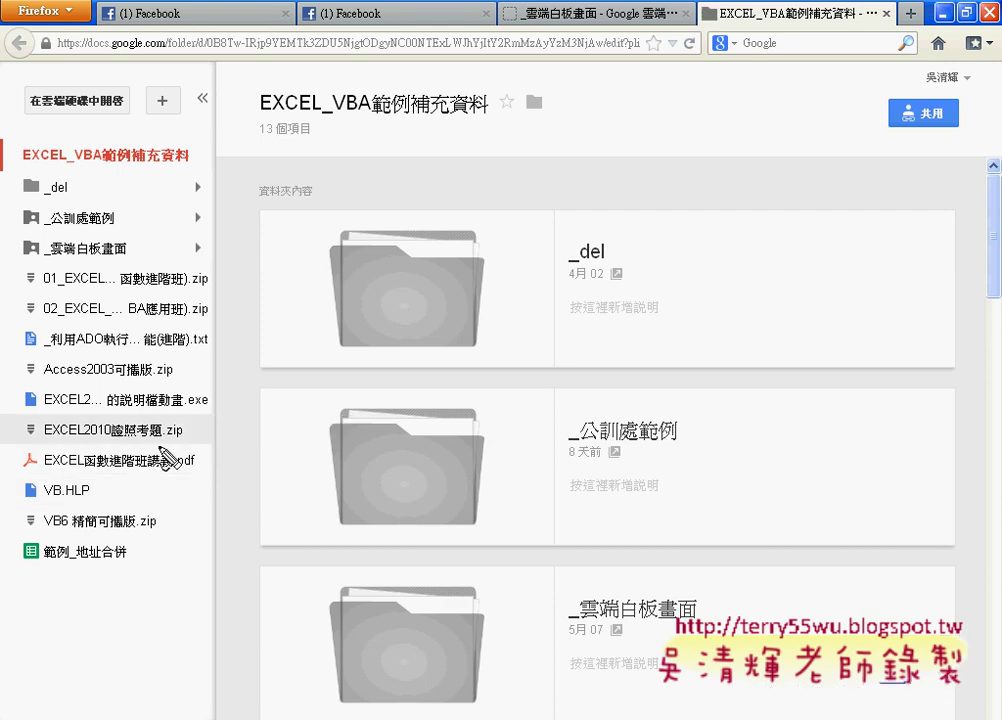